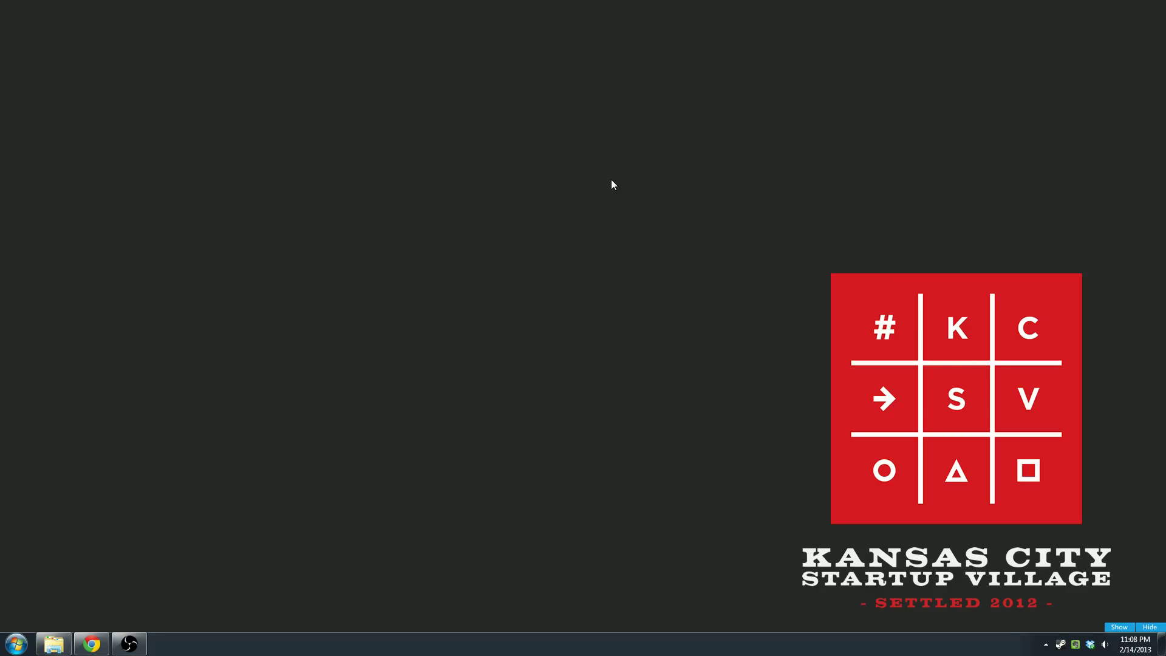
Run a recommended-server (Kansas City) test, getting 681.00 down and 922.93 Mbps up, then reload.
click(91, 644)
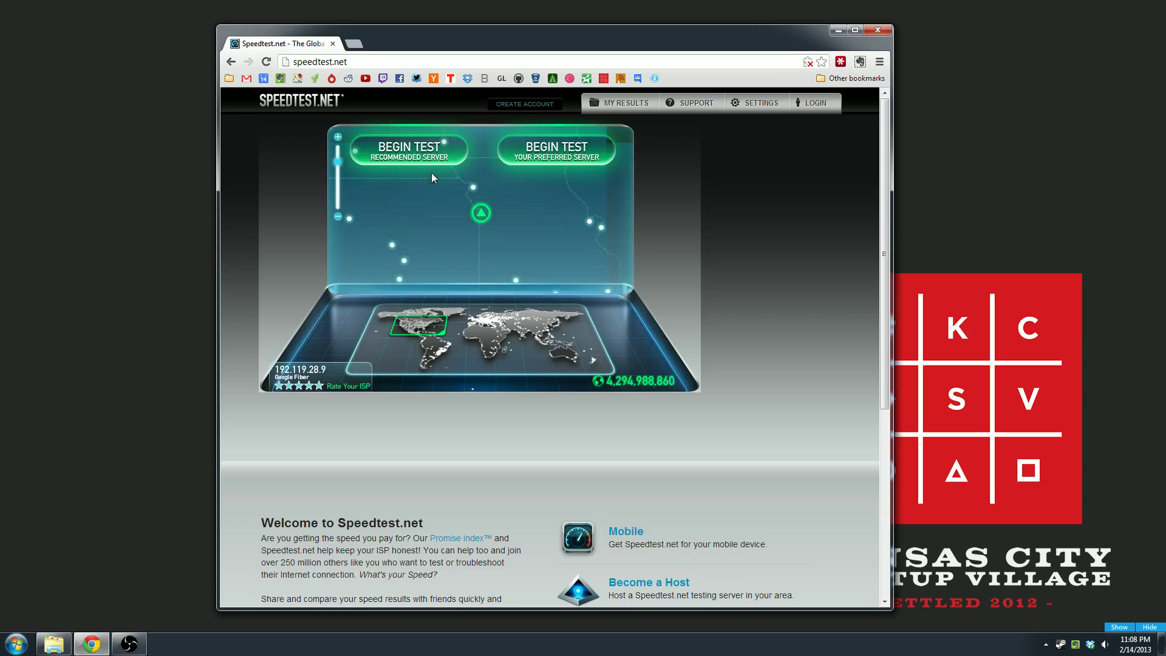
click(456, 156)
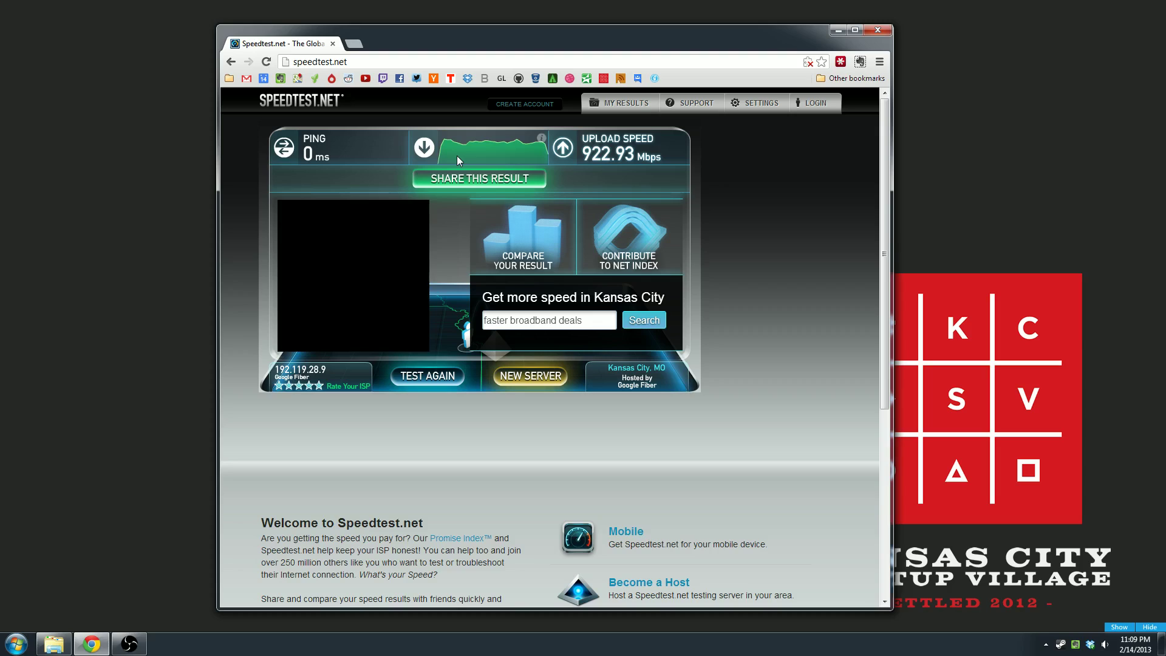
click(302, 106)
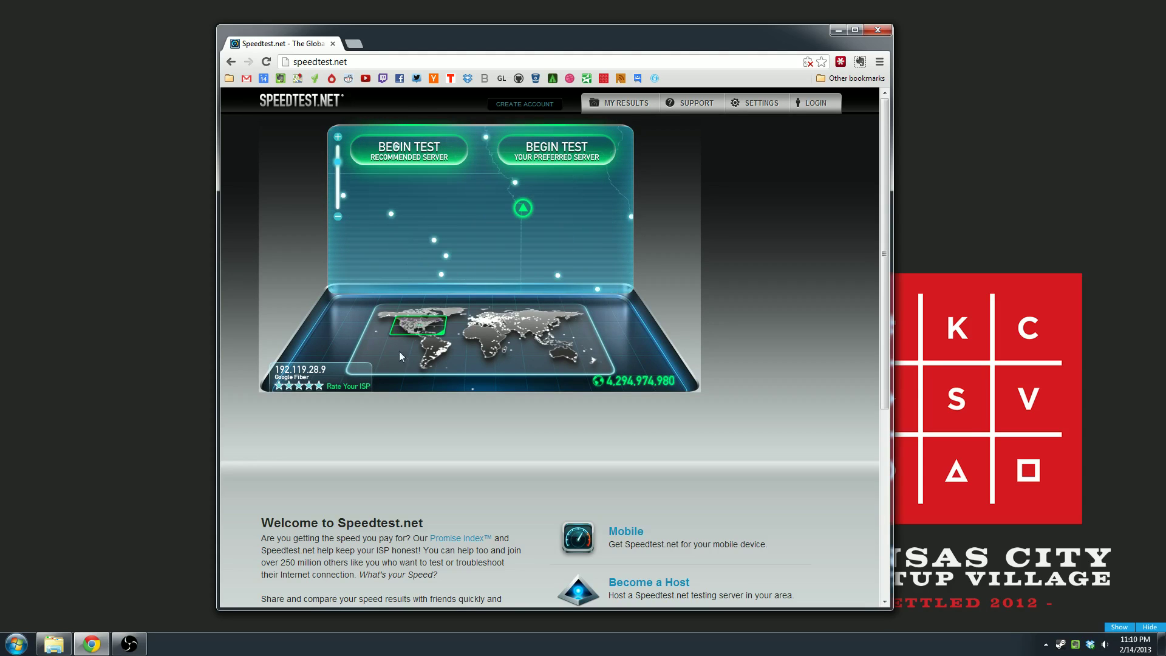
Test against the Los Angeles server from the west-coast map: 181.77/14.92 Mbps, 56 ms ping.
click(407, 333)
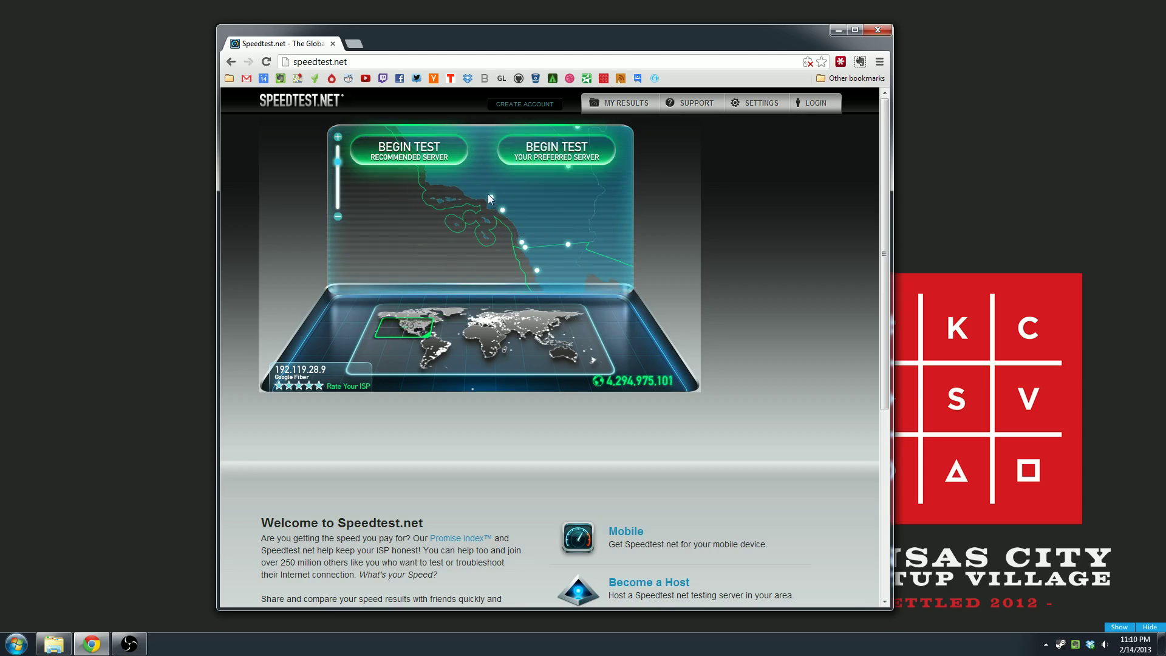
mouse_move(501, 210)
click(490, 201)
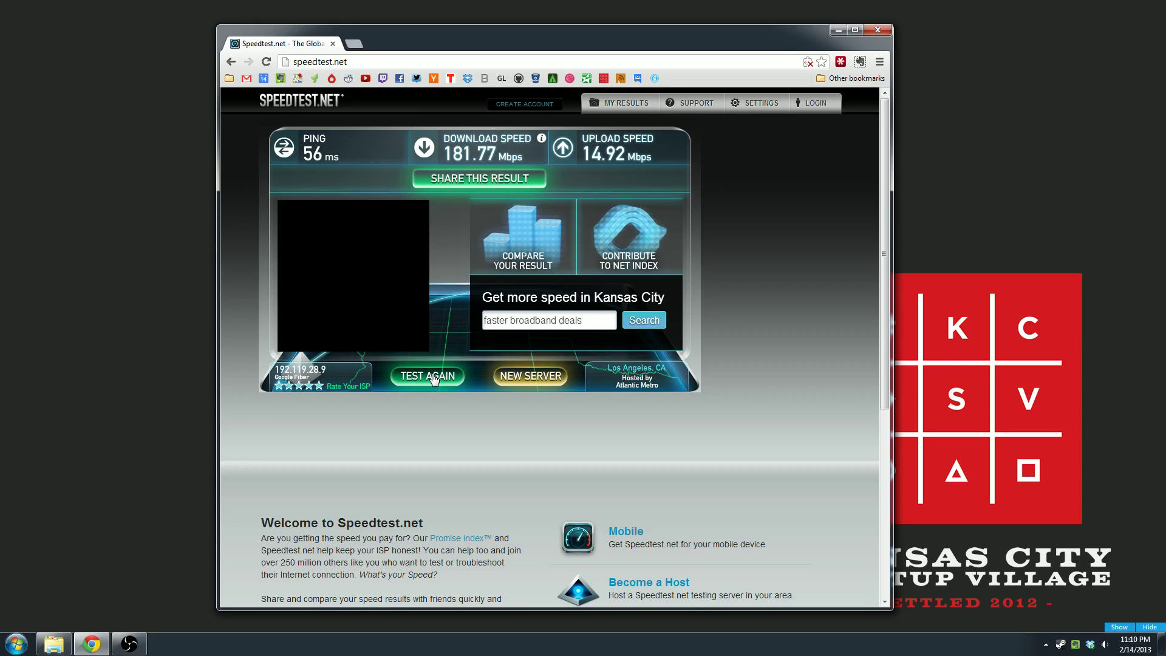
key(F5)
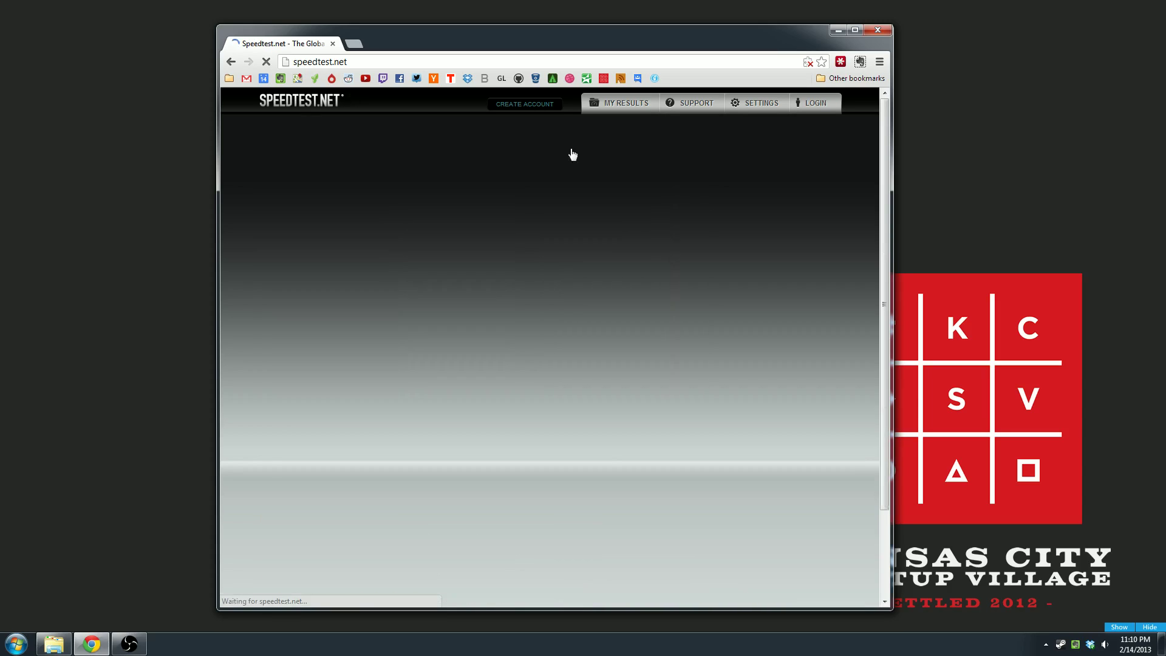
Pan the map east and test Syracuse, NY: 103.48/37.87 Mbps, 59 ms ping.
click(595, 246)
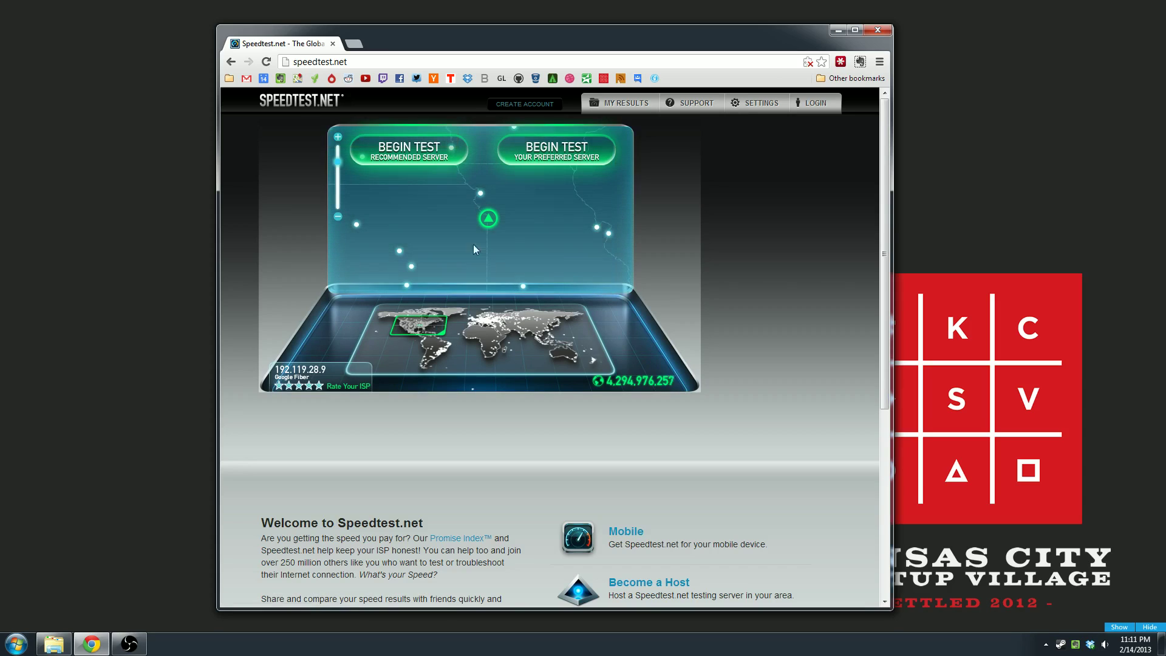
drag(421, 327, 426, 330)
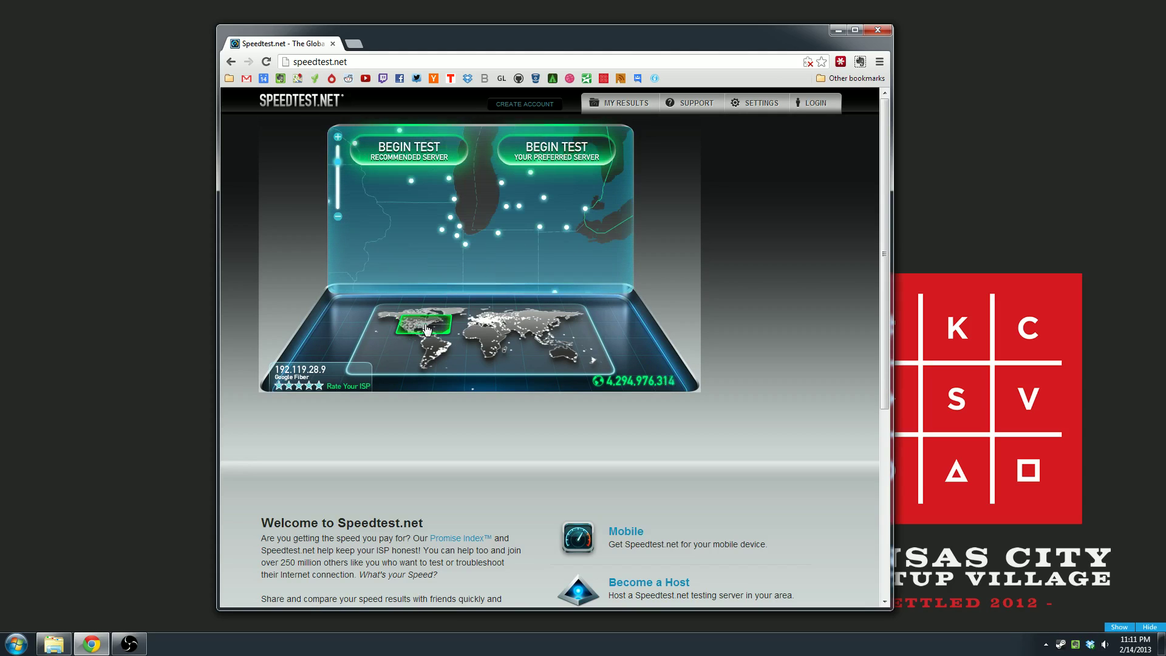
mouse_move(562, 259)
mouse_down()
mouse_move(431, 225)
mouse_move(424, 249)
mouse_move(461, 241)
mouse_move(438, 226)
mouse_up()
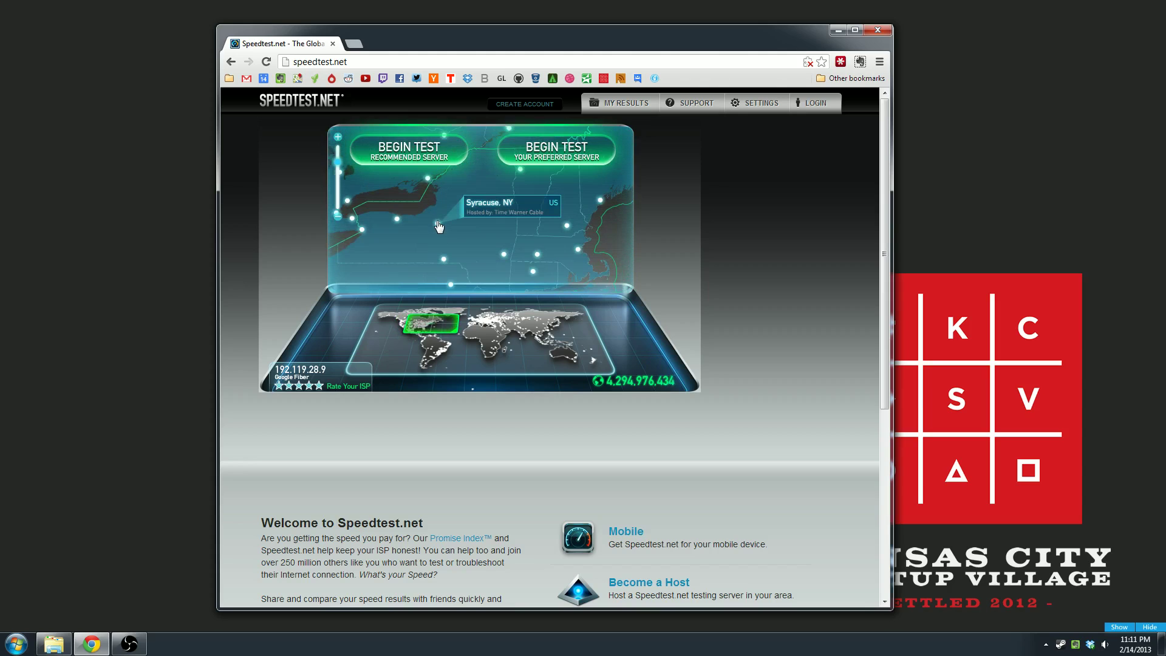
click(438, 224)
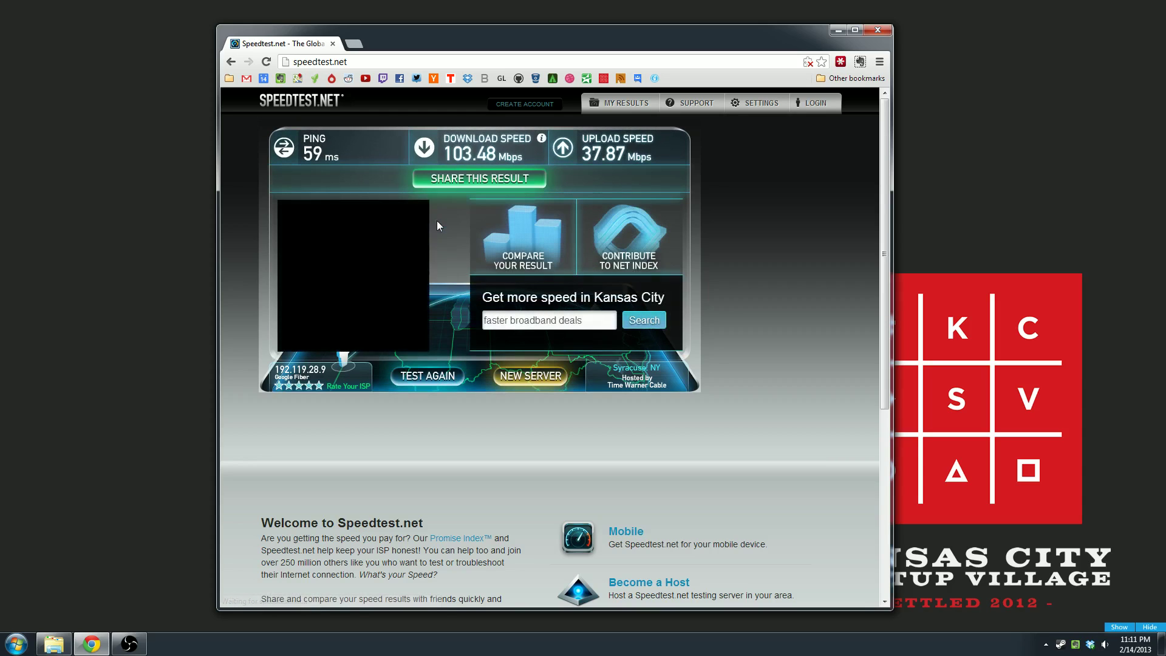
Switch the map to Europe and test London: 16.07/13.21 Mbps, 112 ms ping.
click(266, 61)
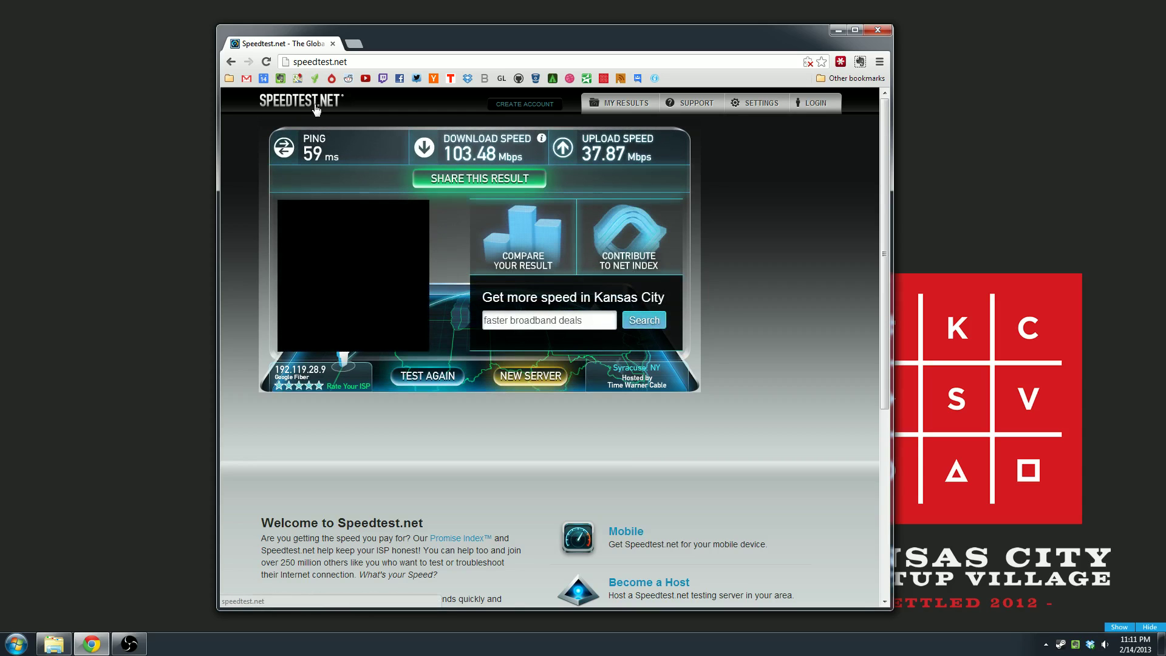
click(458, 207)
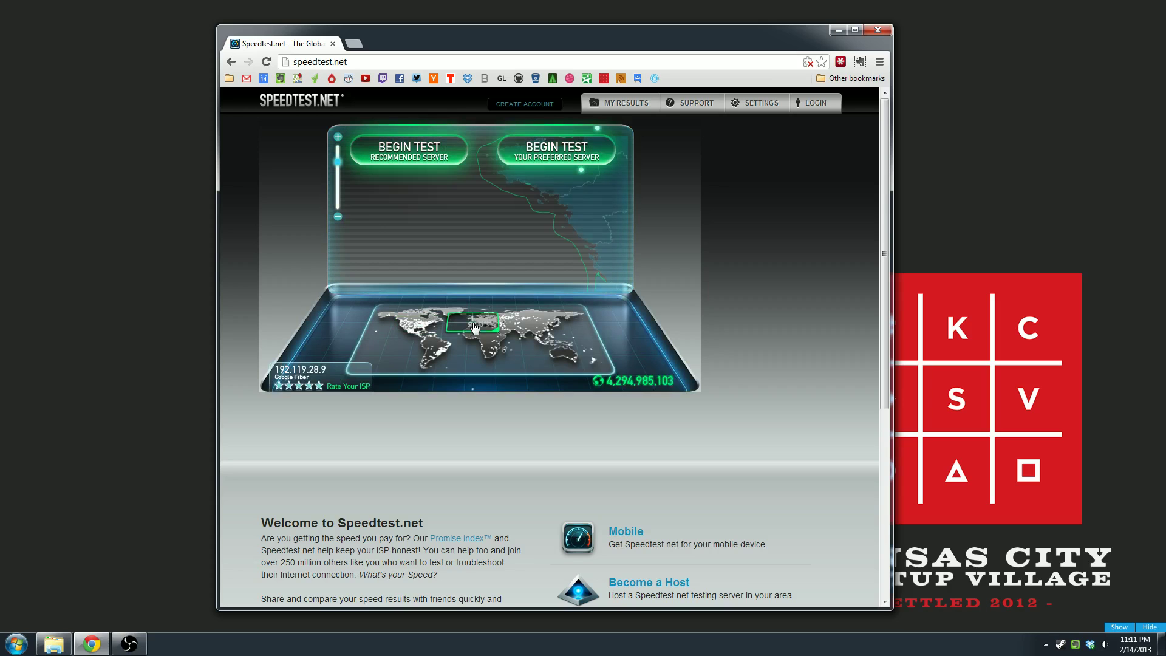
click(474, 325)
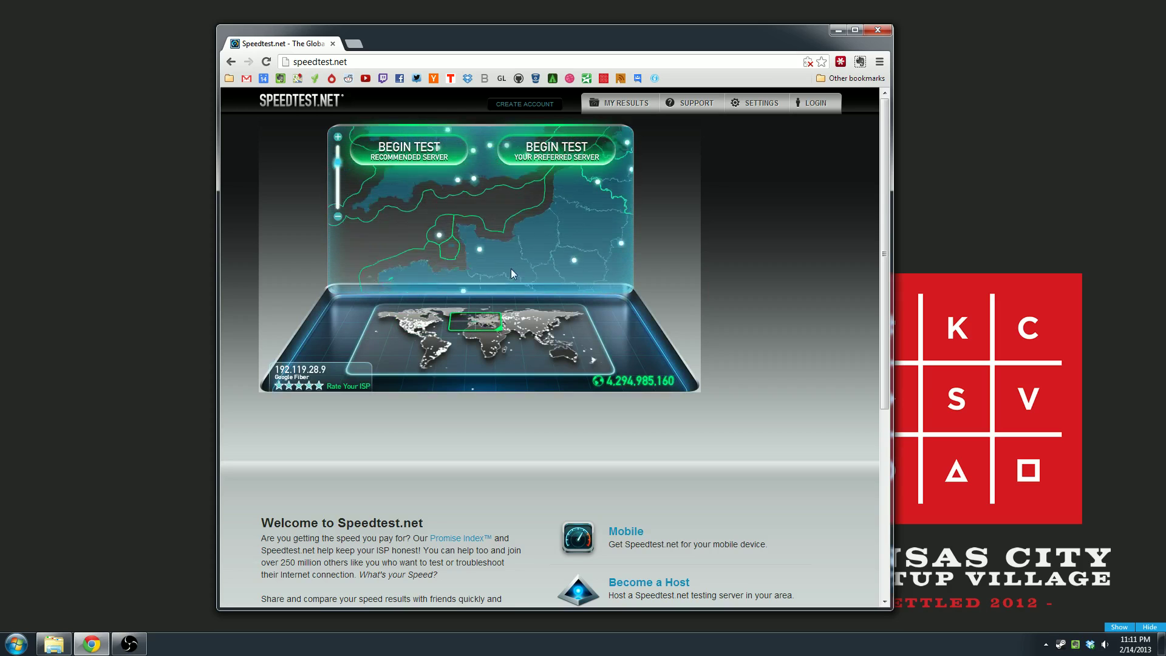
click(517, 200)
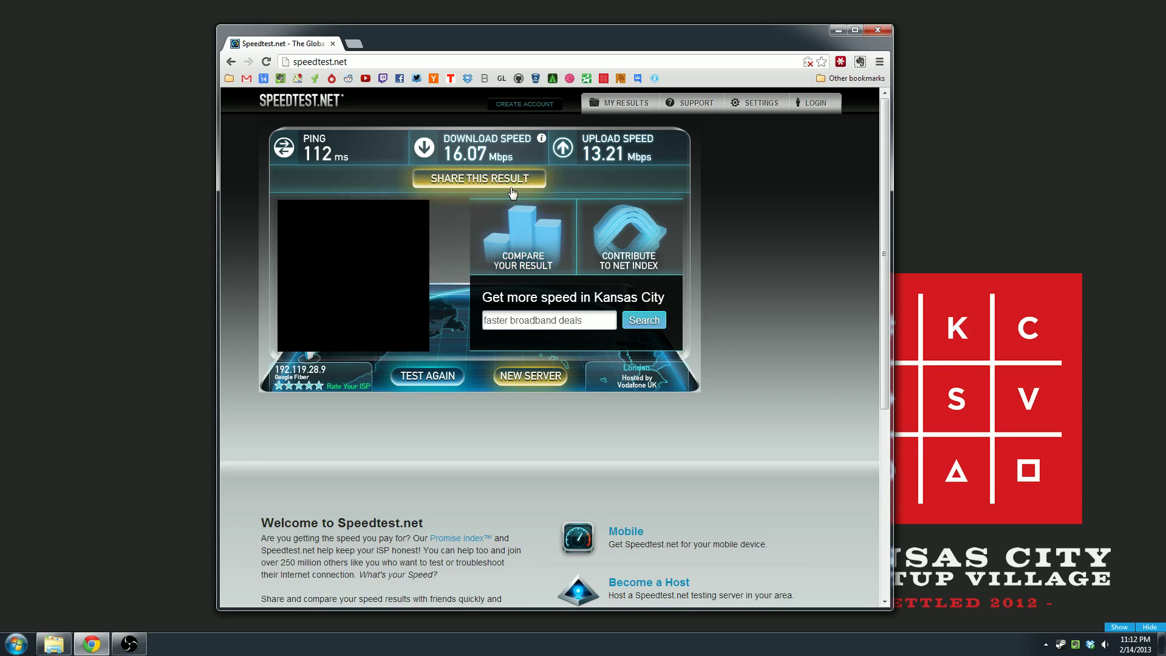
click(308, 107)
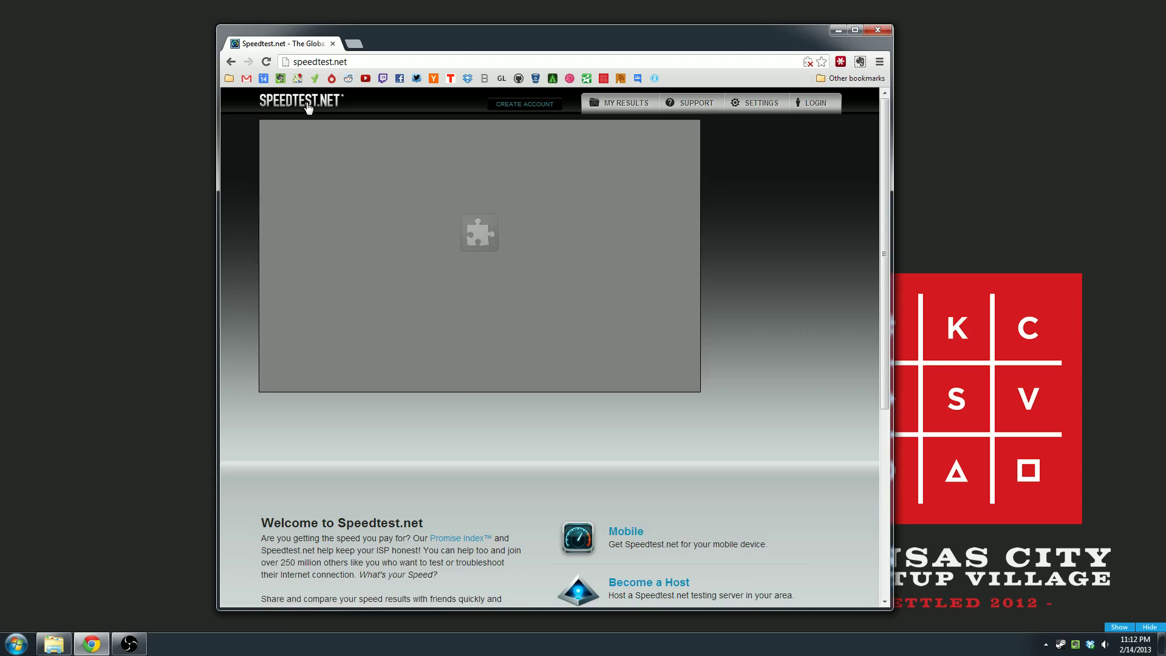